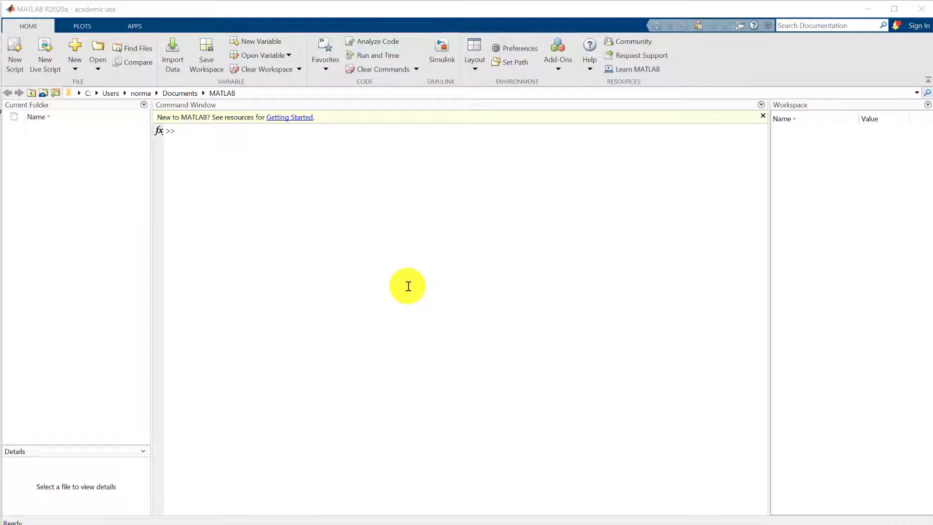
# Open normal_model_fitting.xlsx from the models folder in the Import tool
pyautogui.click(165, 57)
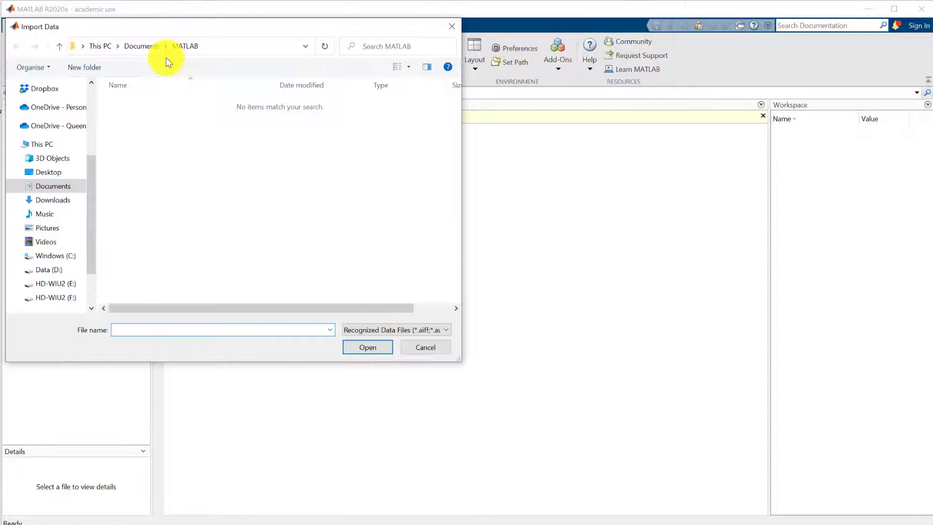
pyautogui.moveTo(89, 258); pyautogui.dragTo(104, 158)
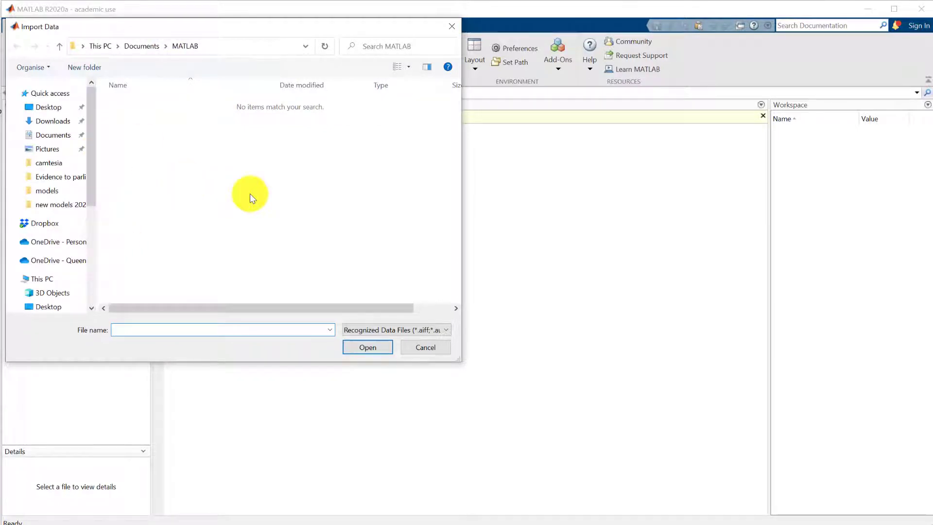
pyautogui.click(39, 192)
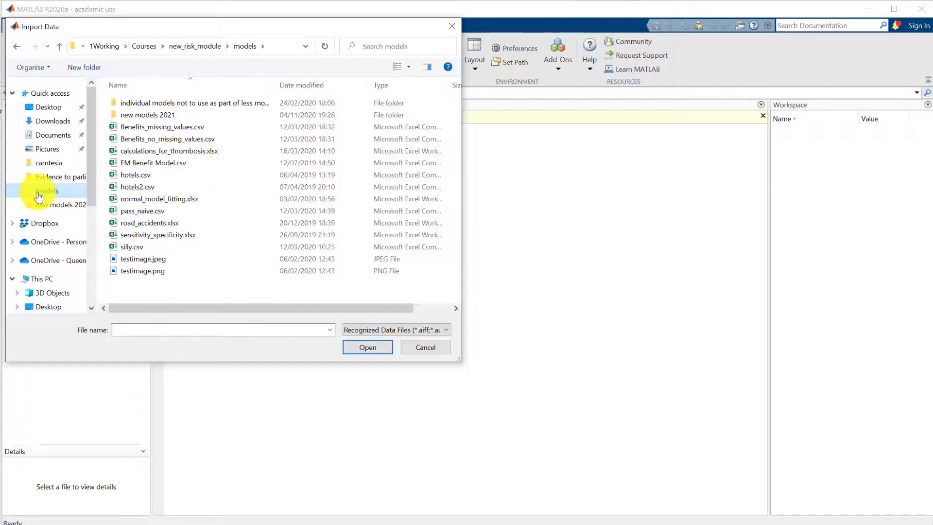
pyautogui.click(151, 200)
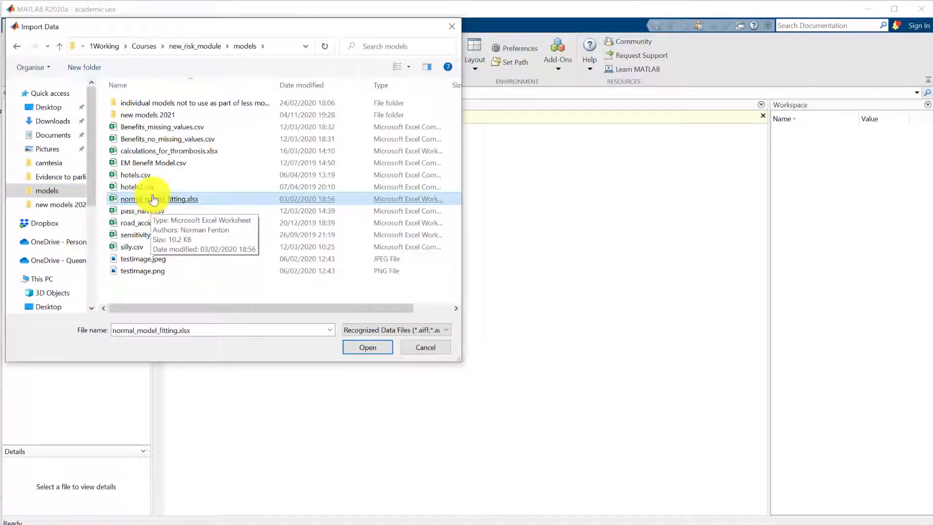
pyautogui.doubleClick(151, 203)
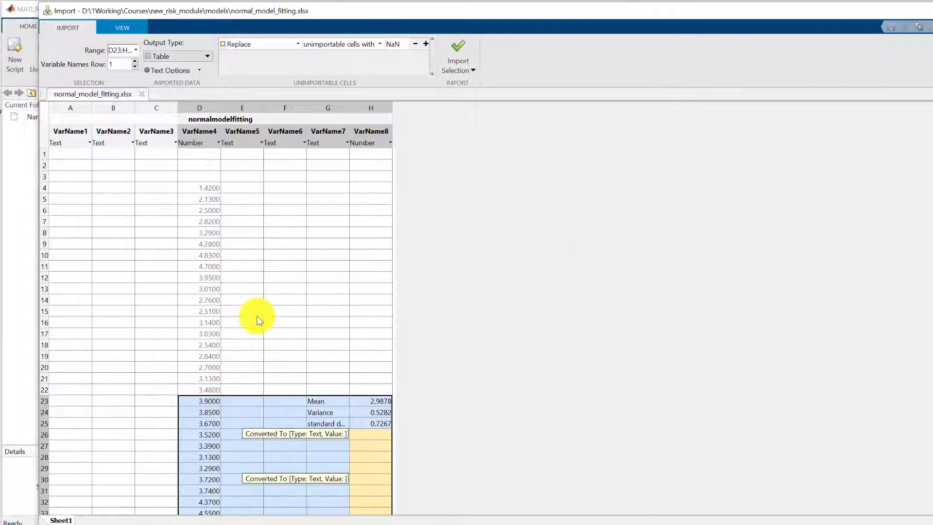
# Select cells D4:D64 and import them as the 61x1 table normalmodelfitting
pyautogui.click(203, 190)
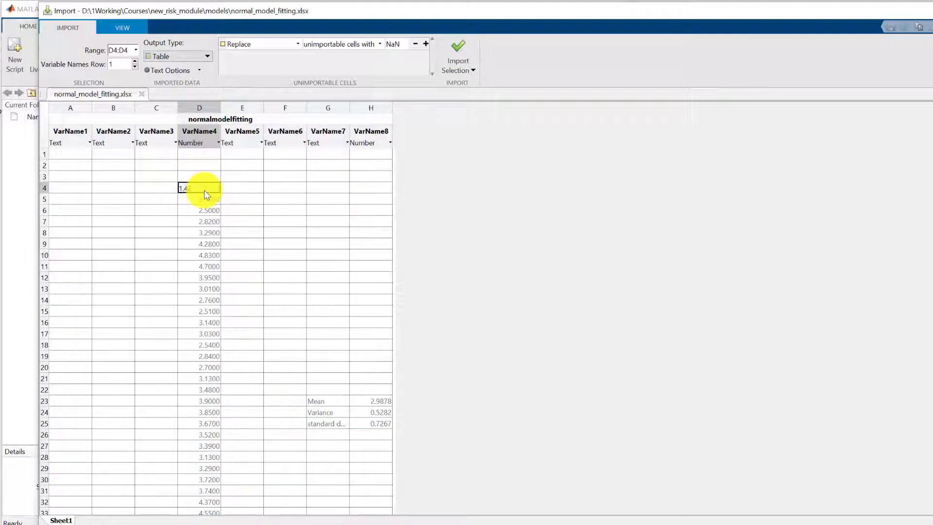
pyautogui.moveTo(204, 193); pyautogui.dragTo(188, 522)
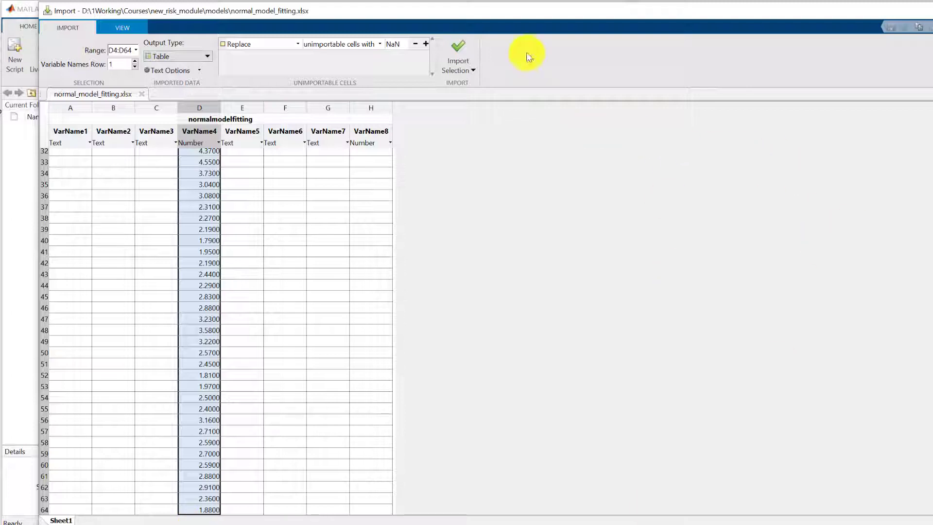
pyautogui.click(466, 53)
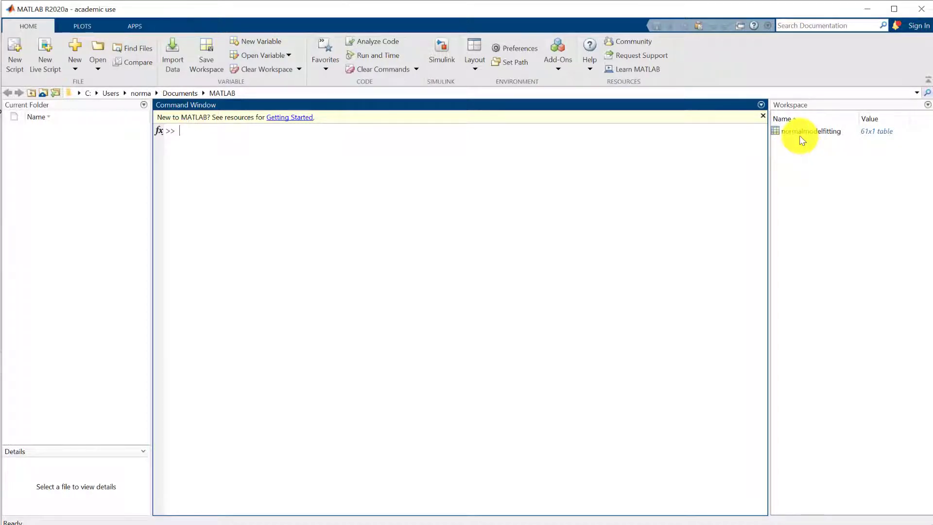
# Extract the table's VarName4 column into a new numeric array variable
pyautogui.doubleClick(801, 133)
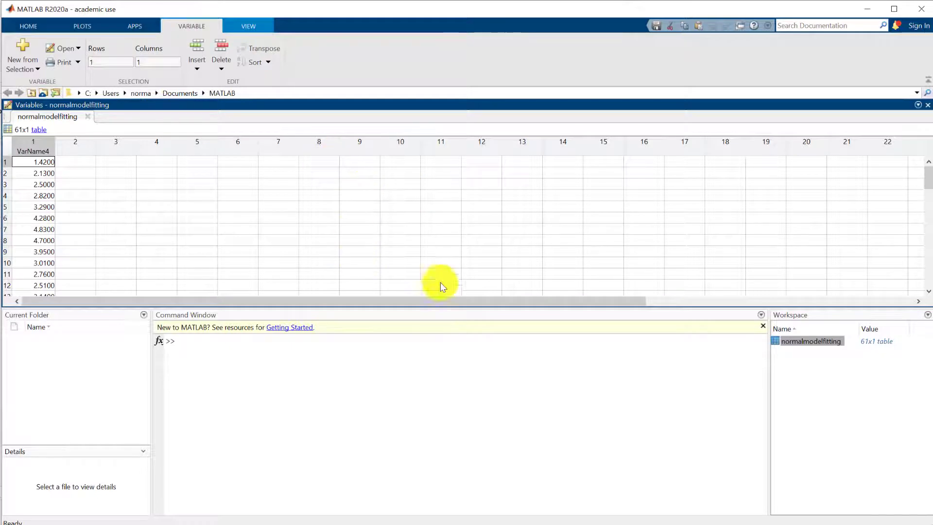
pyautogui.click(33, 147)
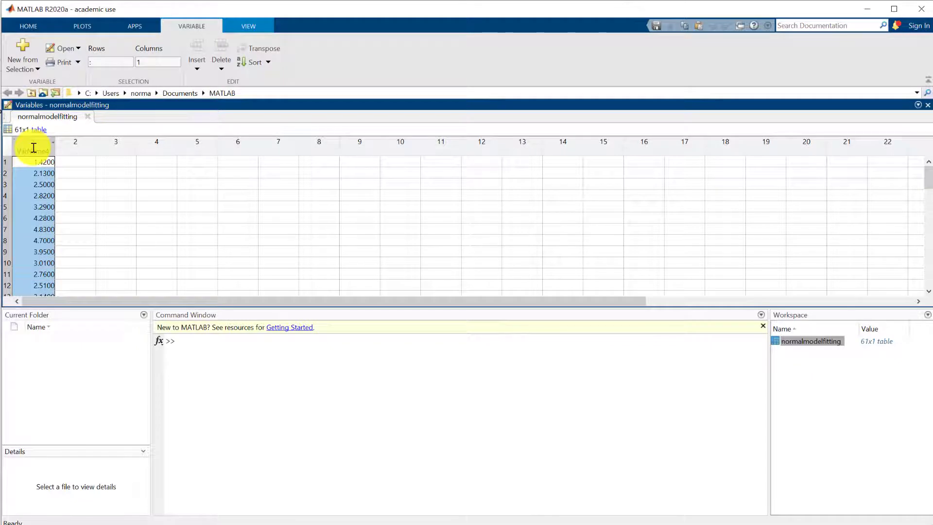
pyautogui.rightClick(34, 148)
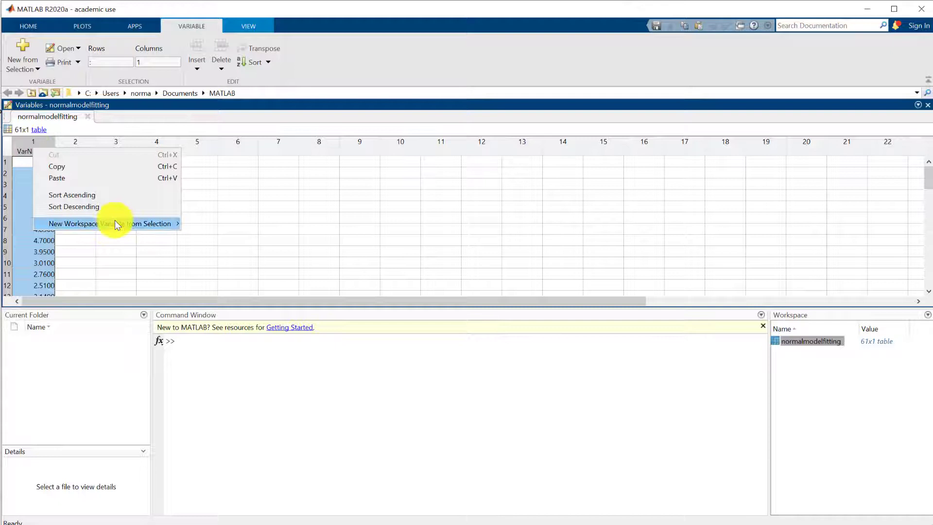
pyautogui.moveTo(115, 220)
pyautogui.click(232, 250)
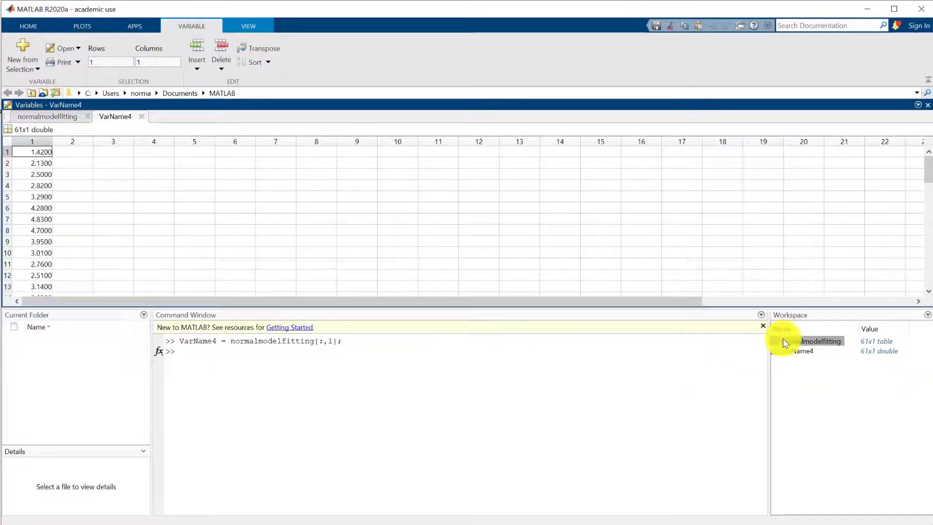
# Rename the VarName4 workspace variable to MyData
pyautogui.click(802, 351)
pyautogui.click(804, 352)
pyautogui.rightClick(806, 356)
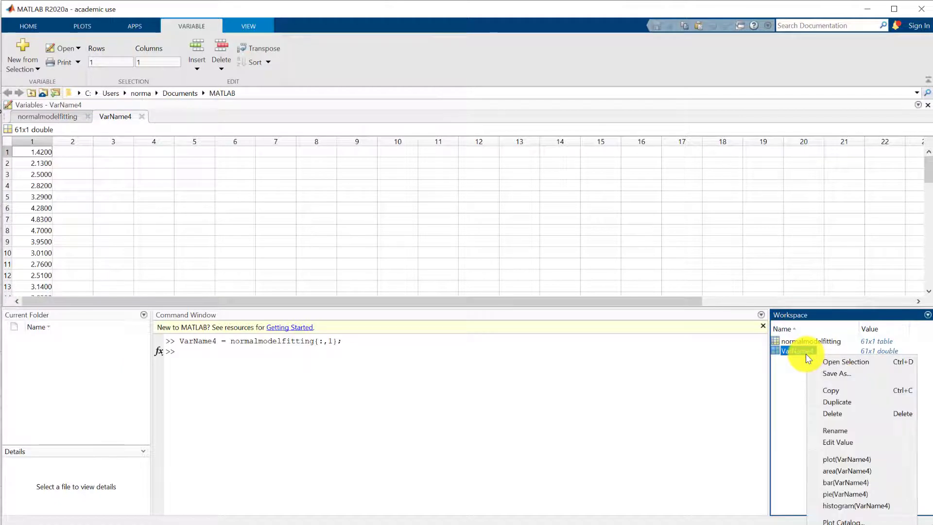
pyautogui.click(826, 433)
pyautogui.write('MyData')
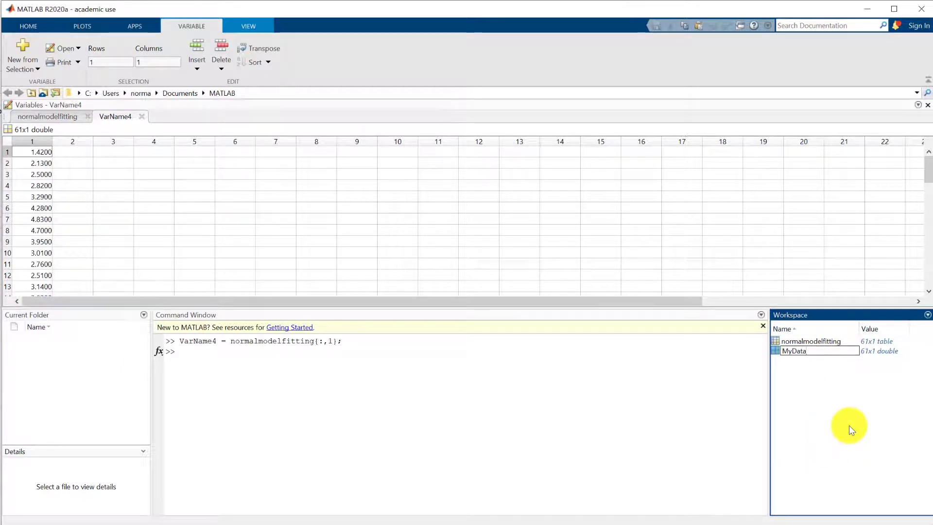
pyautogui.press('Return')
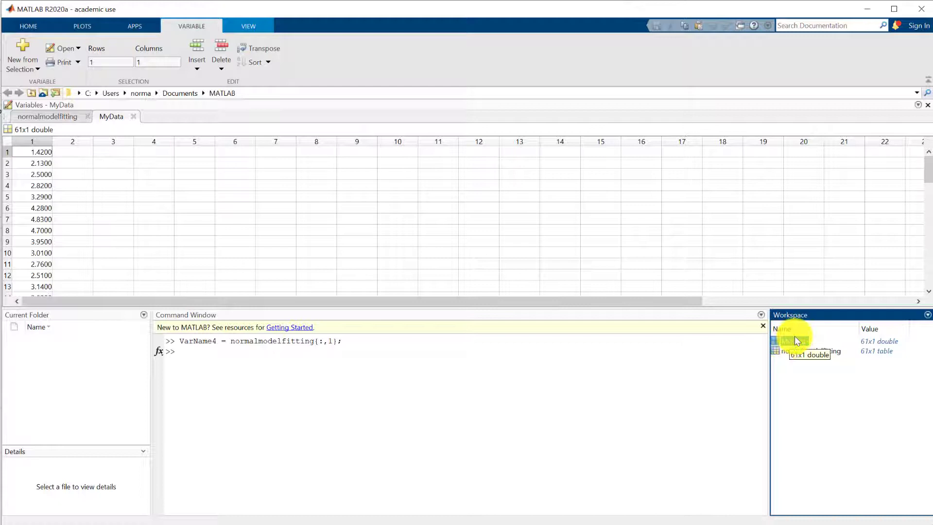
# Launch the Distribution Fitter app and bring its window fully into view
pyautogui.click(136, 27)
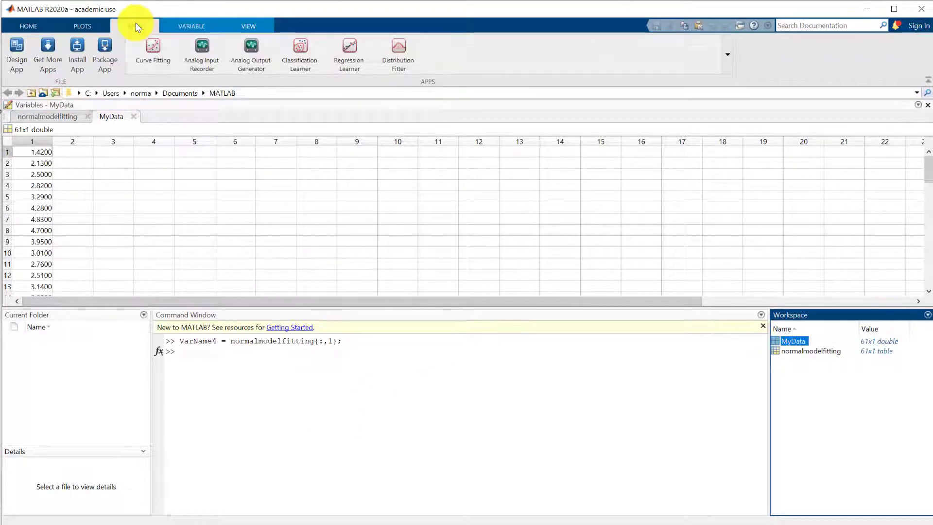
pyautogui.click(390, 49)
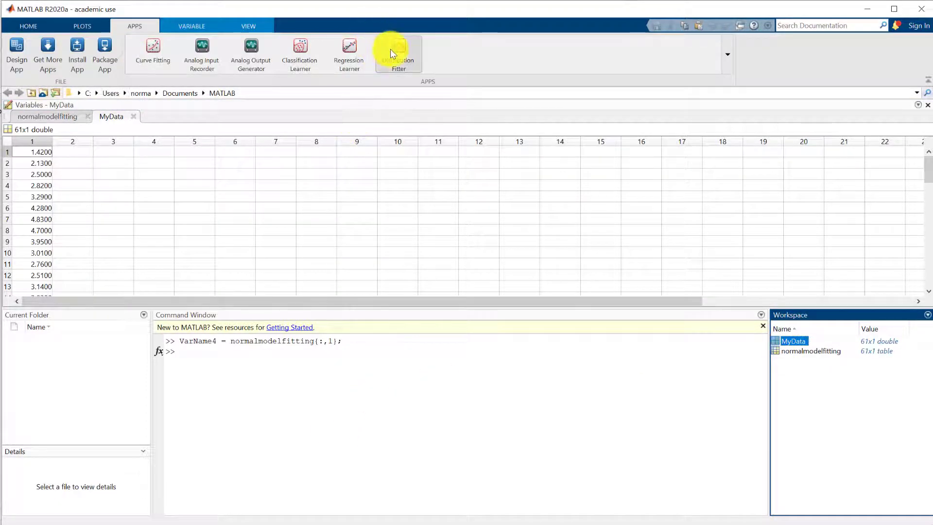
pyautogui.moveTo(313, 1); pyautogui.dragTo(365, 42)
# Create the data set 'MyData data' from the MyData variable
pyautogui.click(220, 43)
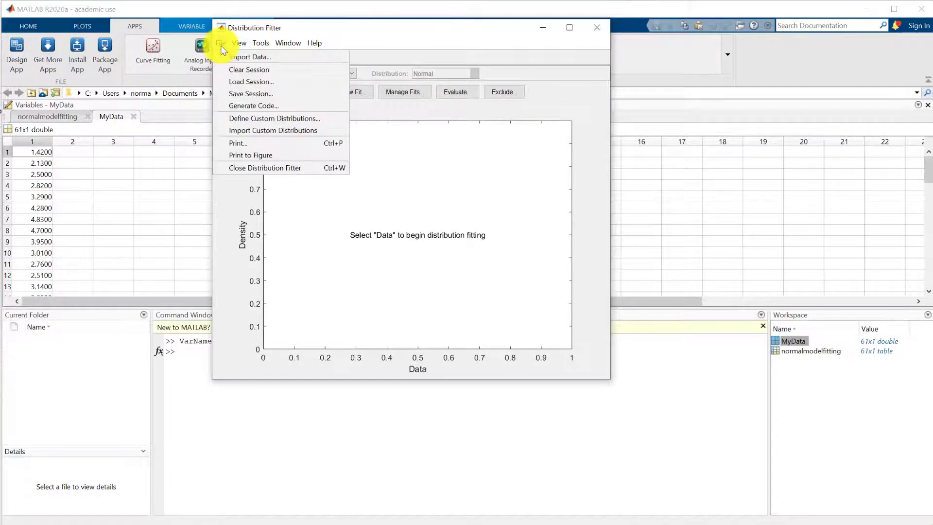
pyautogui.click(230, 57)
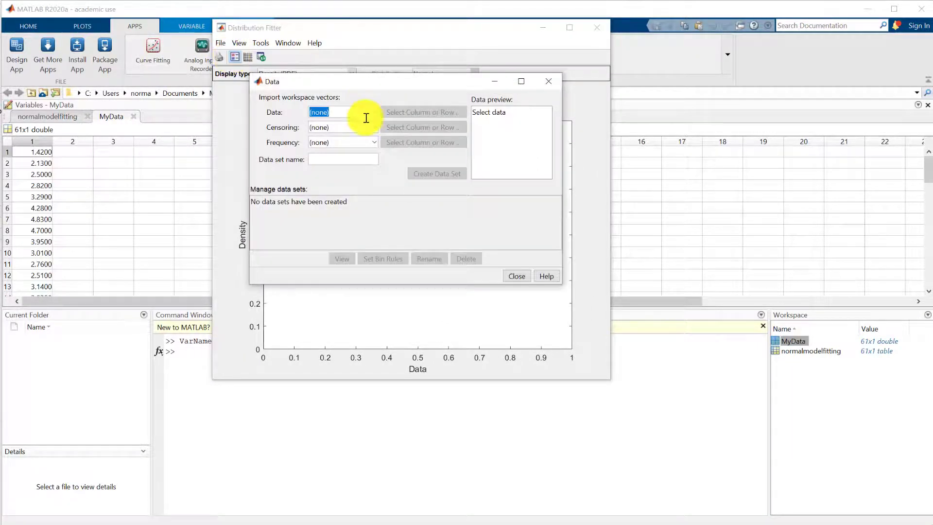
pyautogui.click(374, 112)
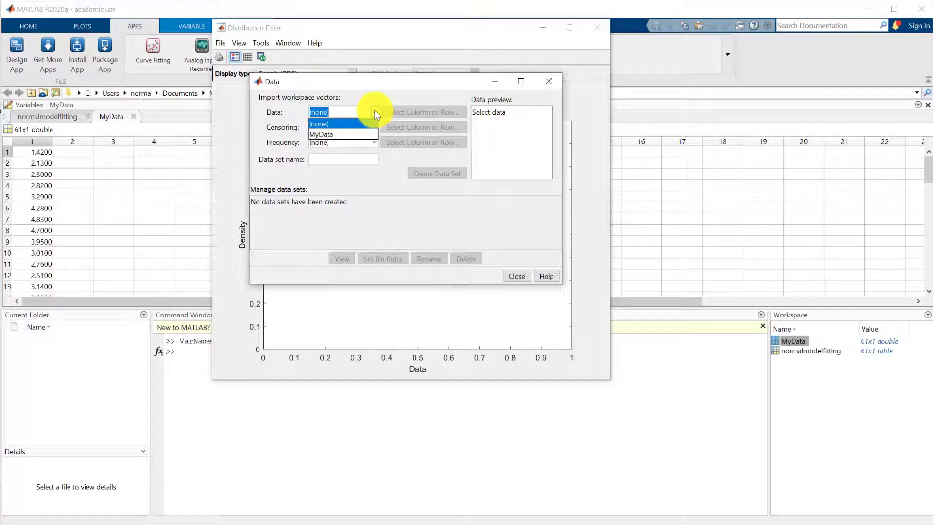
pyautogui.click(340, 135)
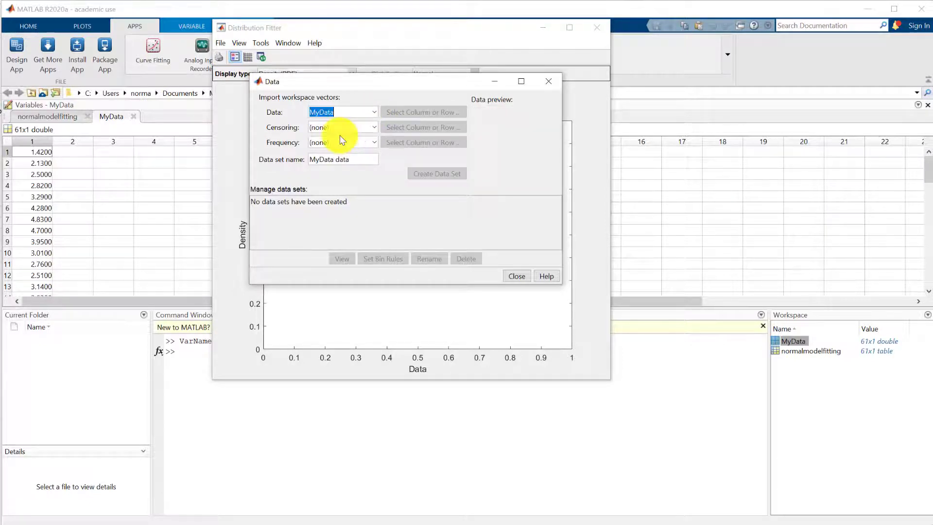
pyautogui.click(425, 173)
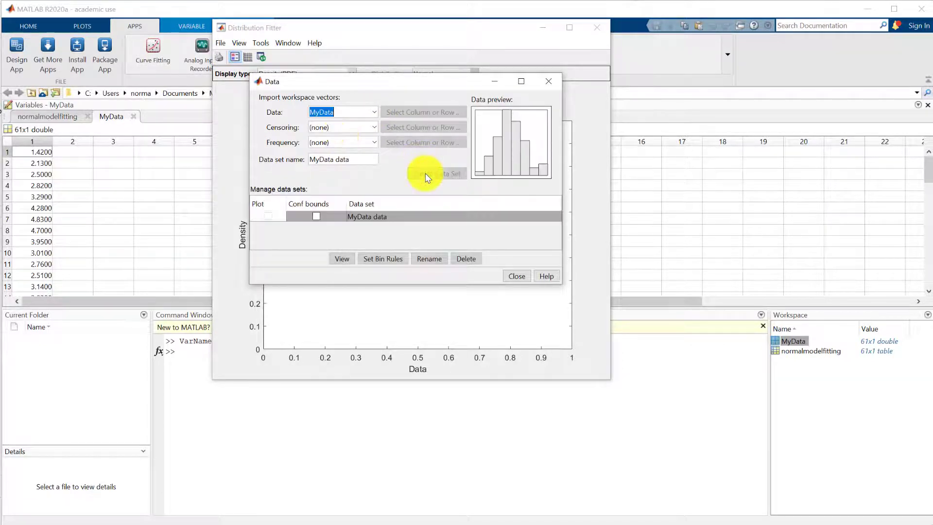
pyautogui.click(516, 276)
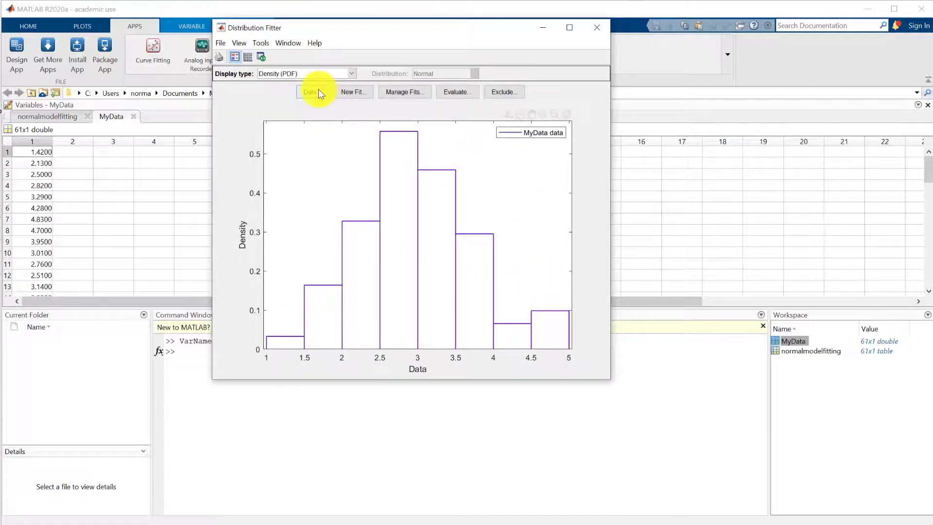
# Fit a Normal distribution named fit 1 to the MyData data
pyautogui.click(359, 94)
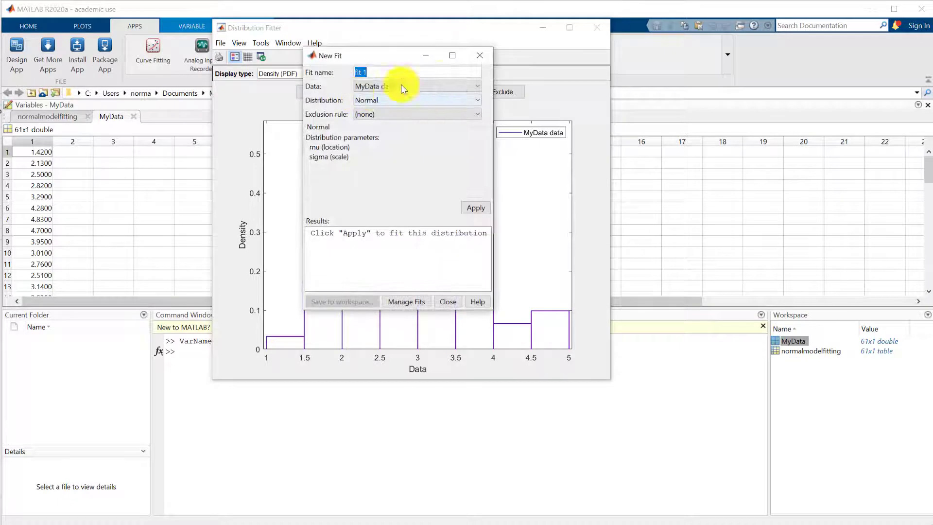
pyautogui.click(477, 103)
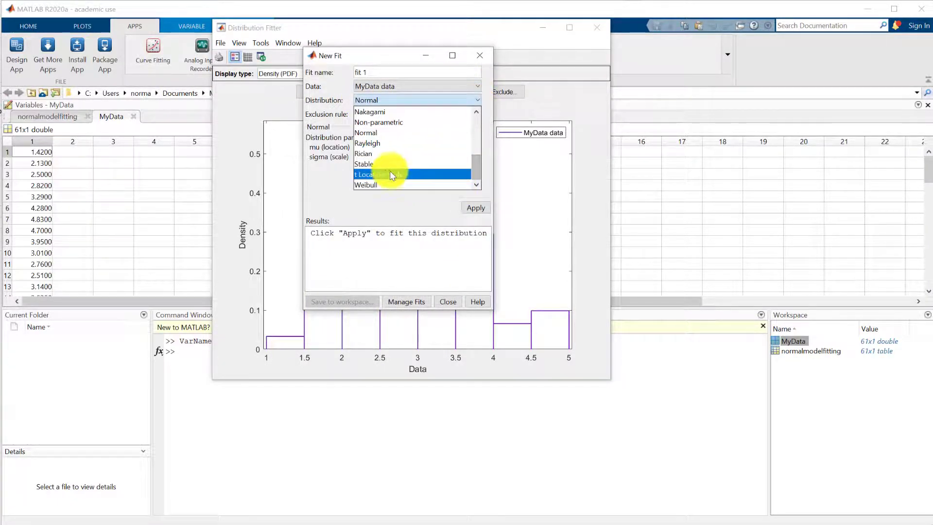
pyautogui.click(363, 129)
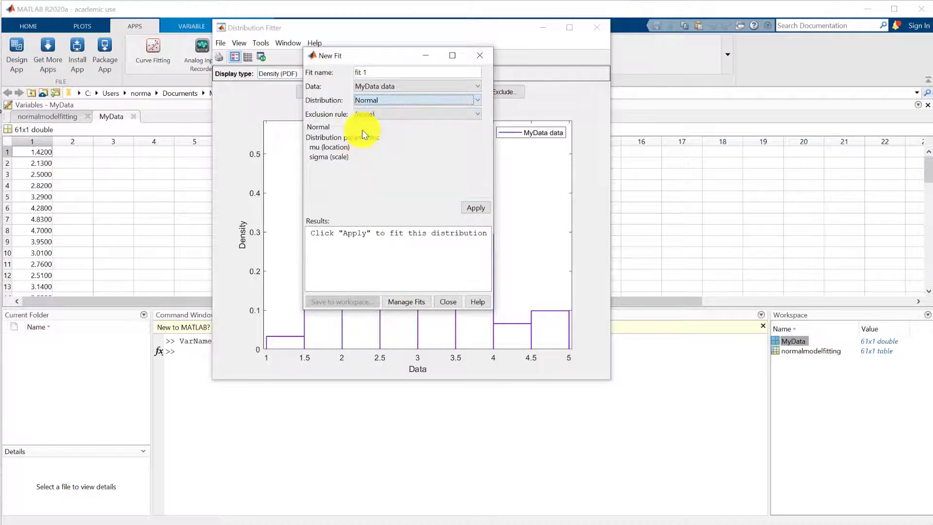
pyautogui.click(472, 209)
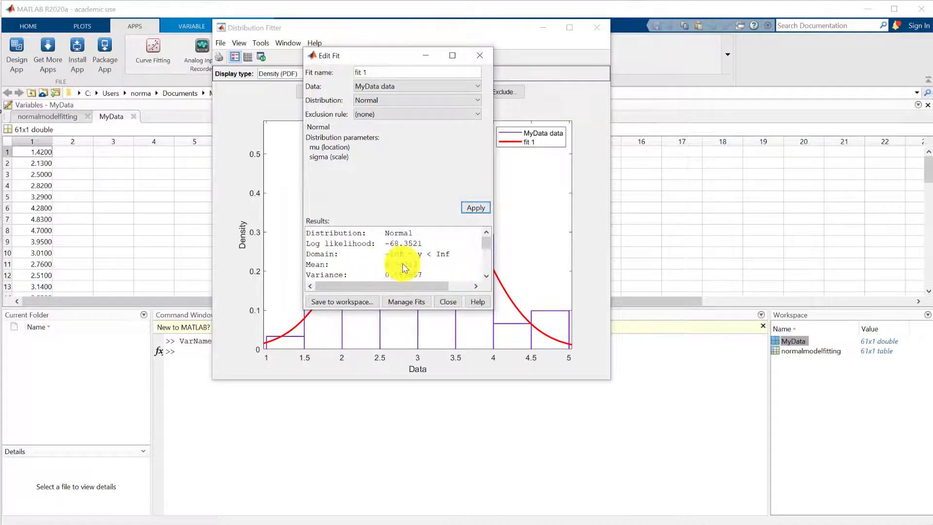
# Review fit 1's results (mu 2.96213, sigma 0.748102) and check the curve near 4.1
pyautogui.click(487, 276)
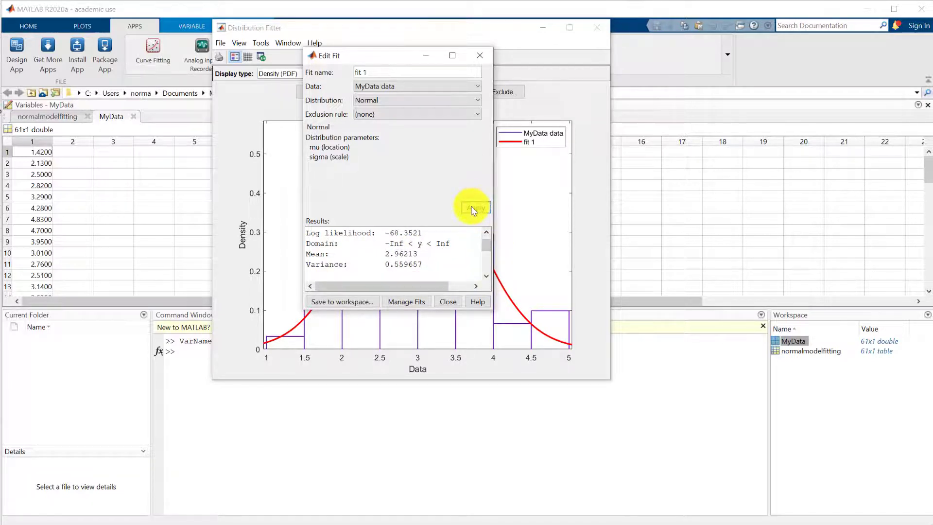
pyautogui.click(448, 301)
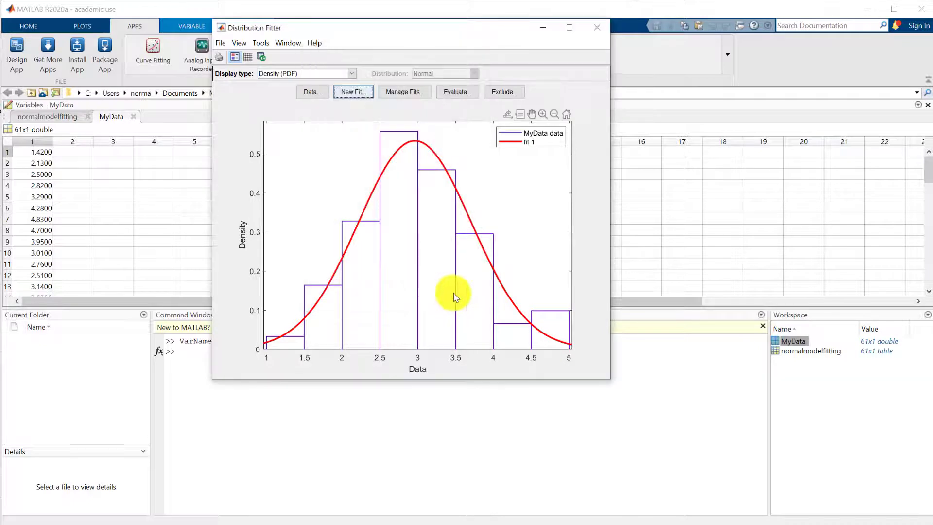
pyautogui.click(501, 283)
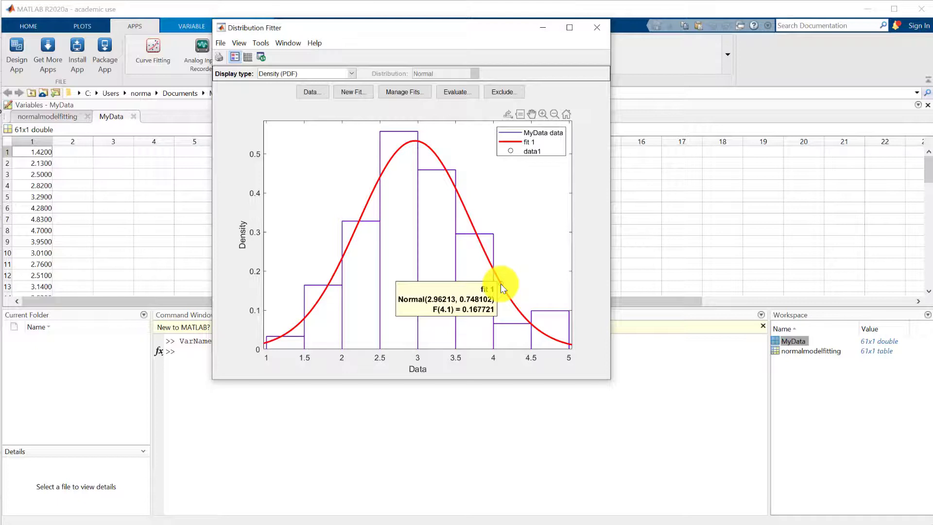
pyautogui.click(354, 91)
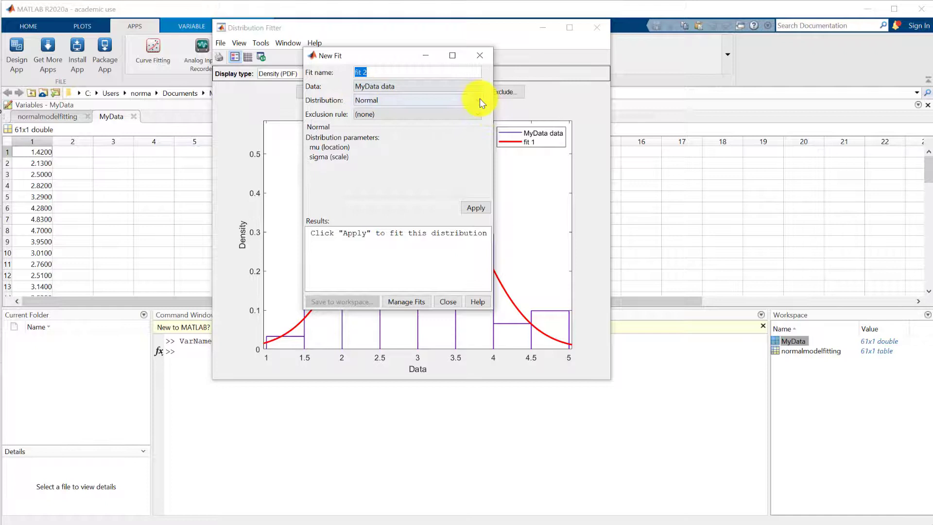
# Add Weibull fit 2 (parameters 3.25159, 4.21944) alongside the Normal curve
pyautogui.click(480, 101)
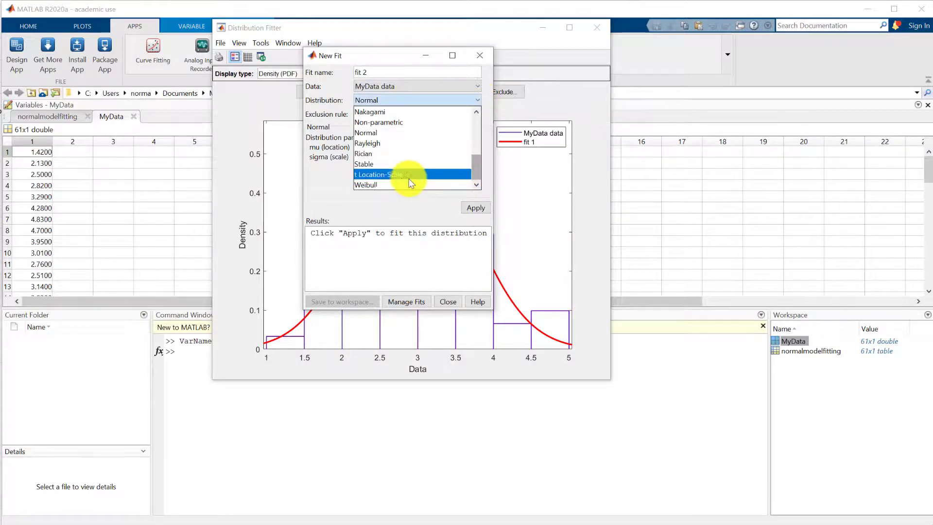
pyautogui.click(388, 185)
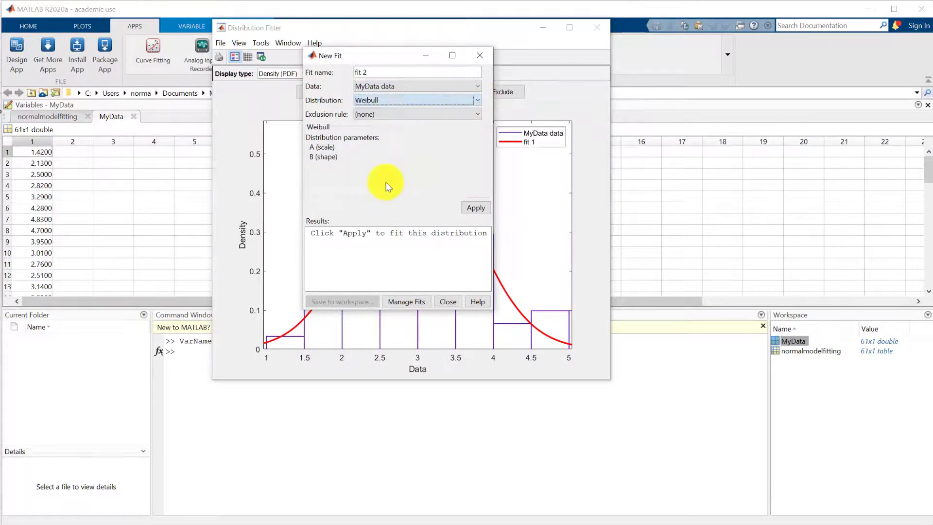
pyautogui.click(480, 205)
pyautogui.click(448, 302)
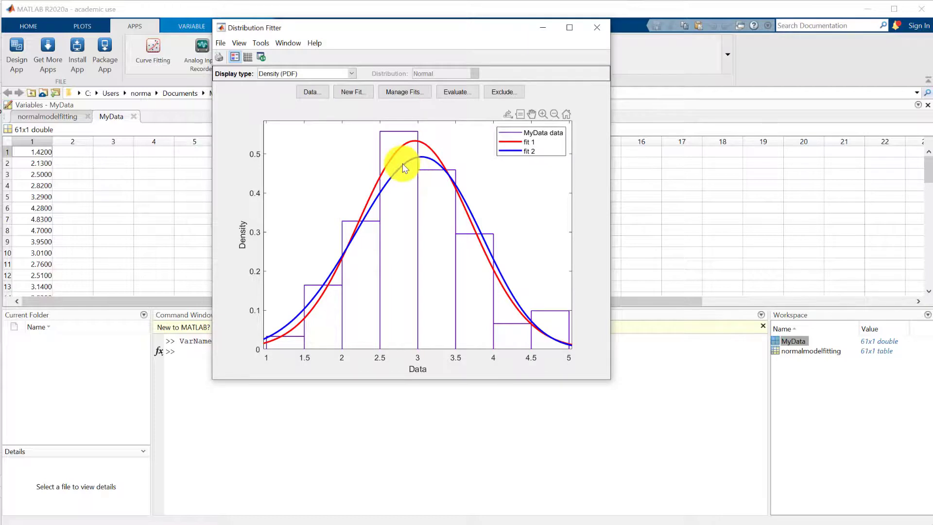
pyautogui.moveTo(402, 166)
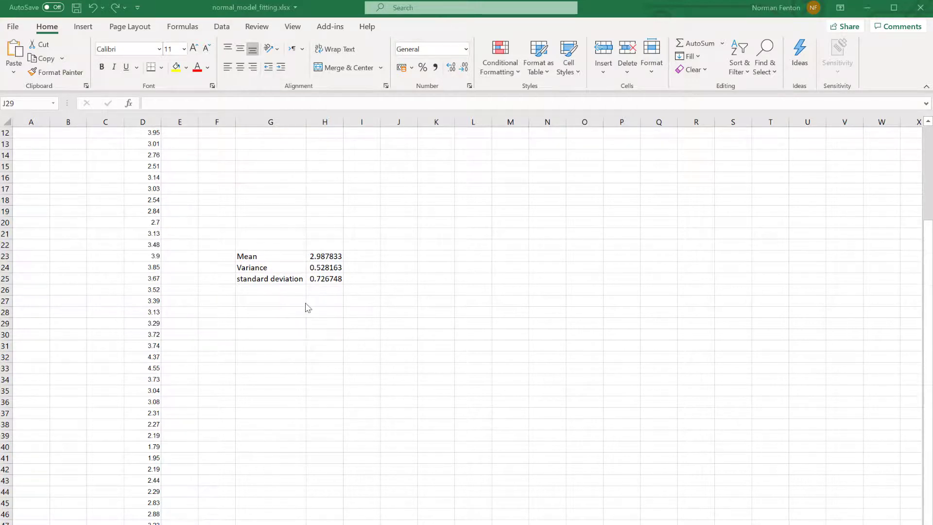
pyautogui.scroll(4, 208, 186)
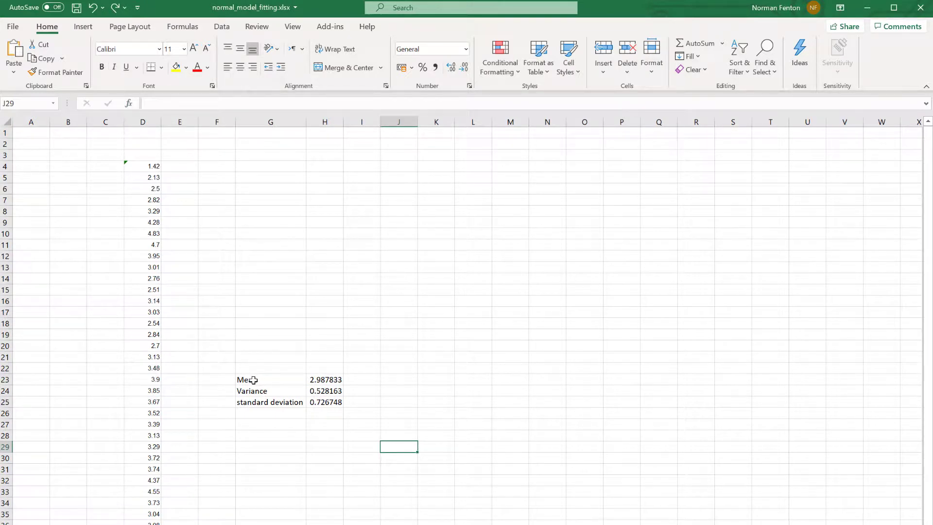
pyautogui.click(332, 380)
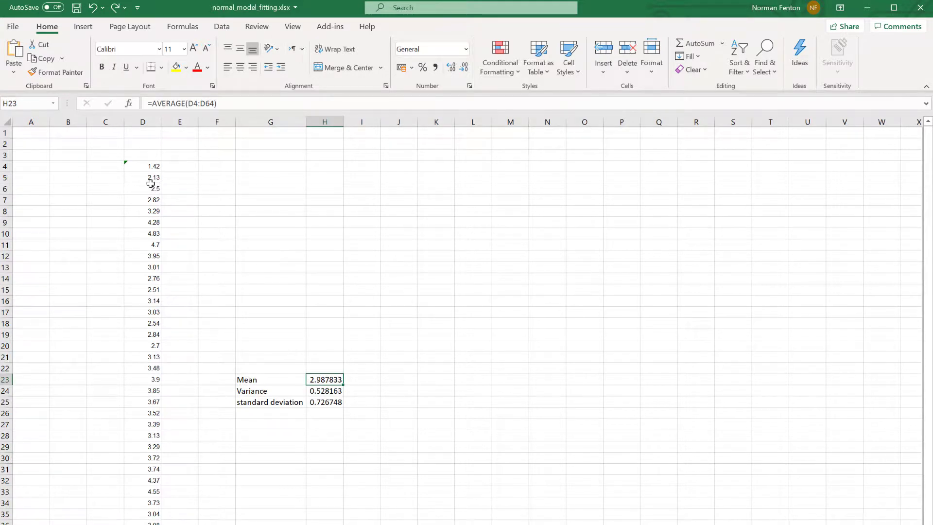
pyautogui.click(321, 392)
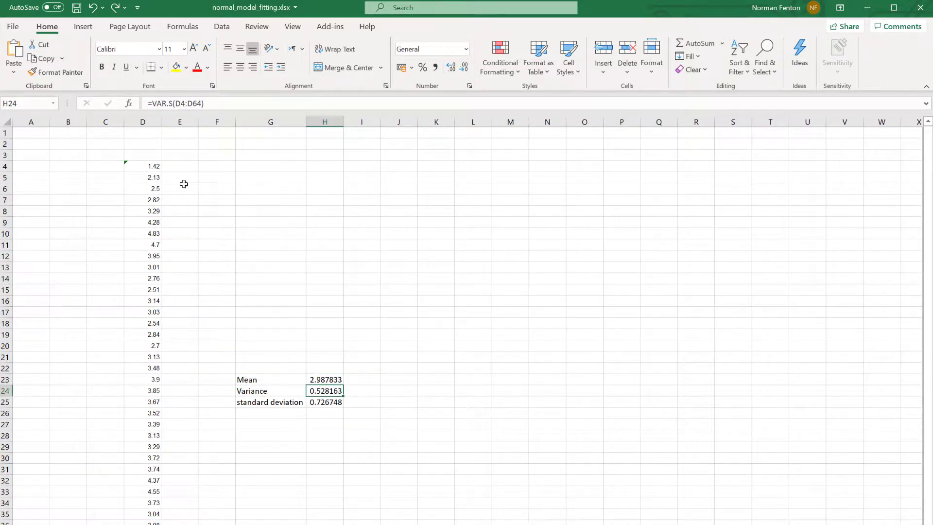
pyautogui.click(319, 402)
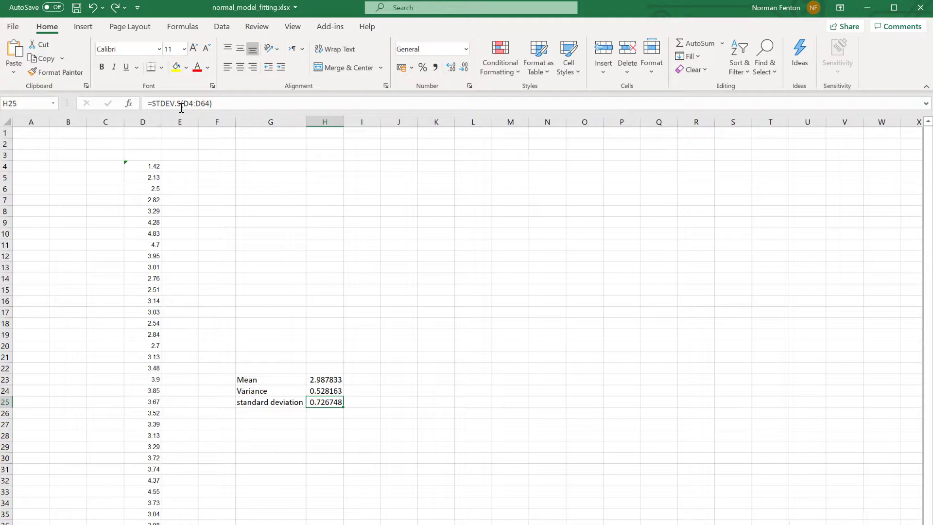
pyautogui.click(323, 380)
pyautogui.click(323, 412)
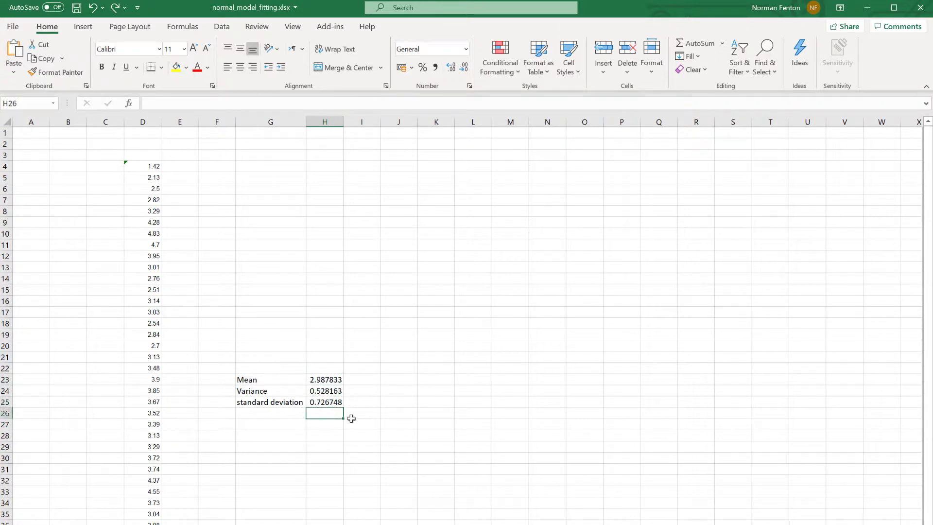